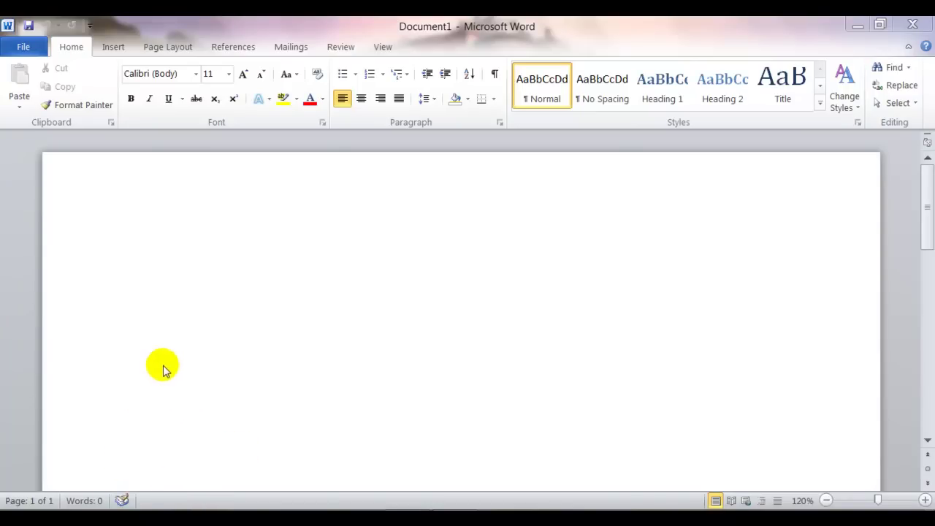
Step: Search Clip Art for 'cat' instead of 'baby' and insert the tiger result
left_click(163, 236)
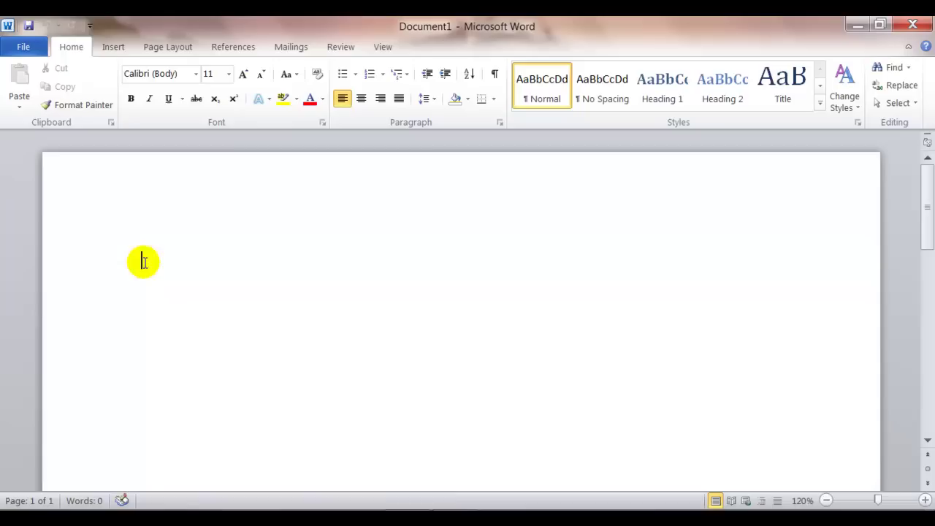
left_click(113, 48)
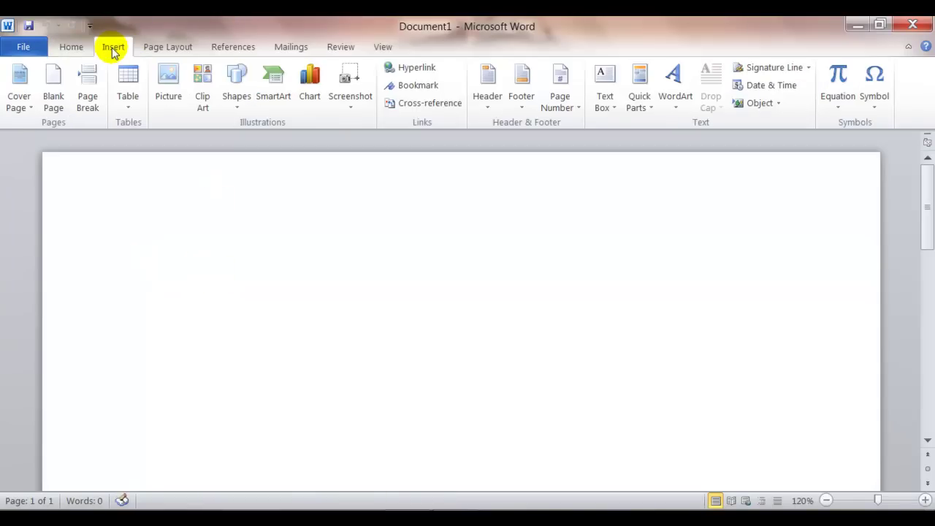
left_click(205, 87)
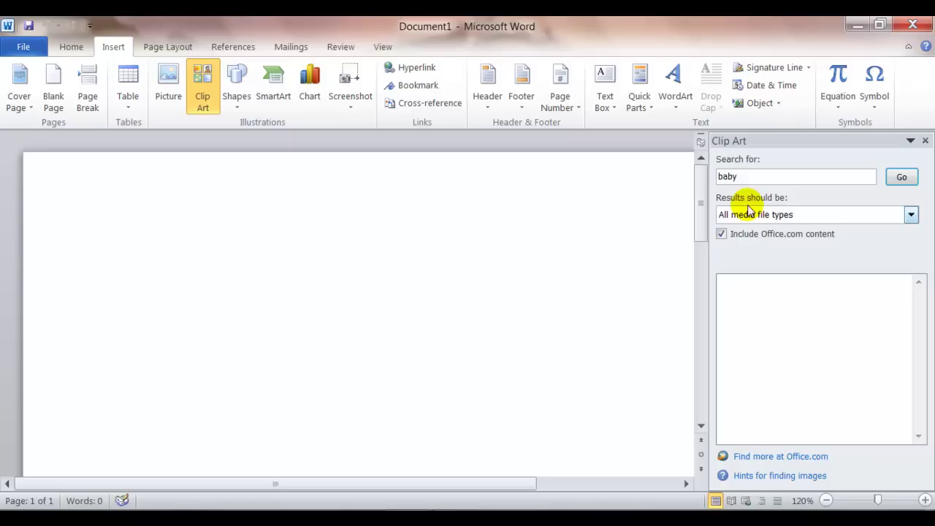
left_click(738, 176)
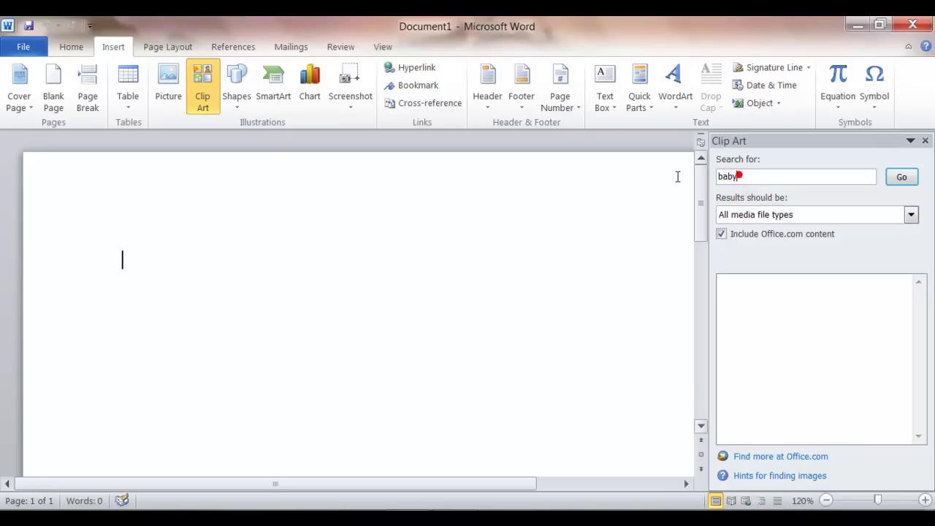
left_click(728, 175)
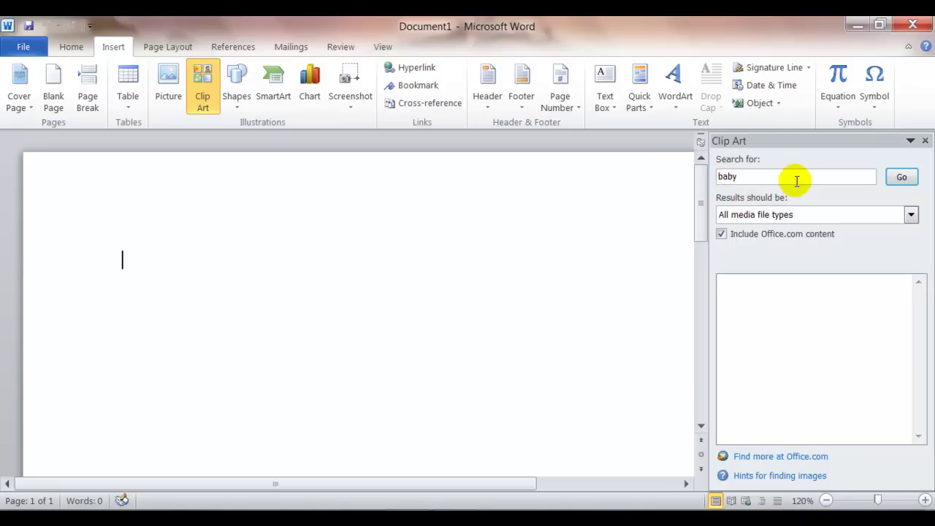
key("BackSpace")
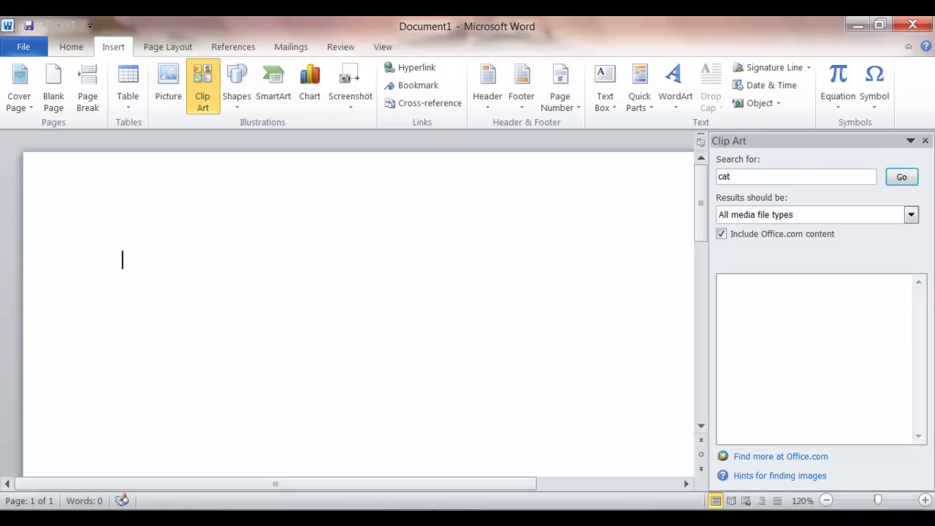
type("cat")
left_click(900, 179)
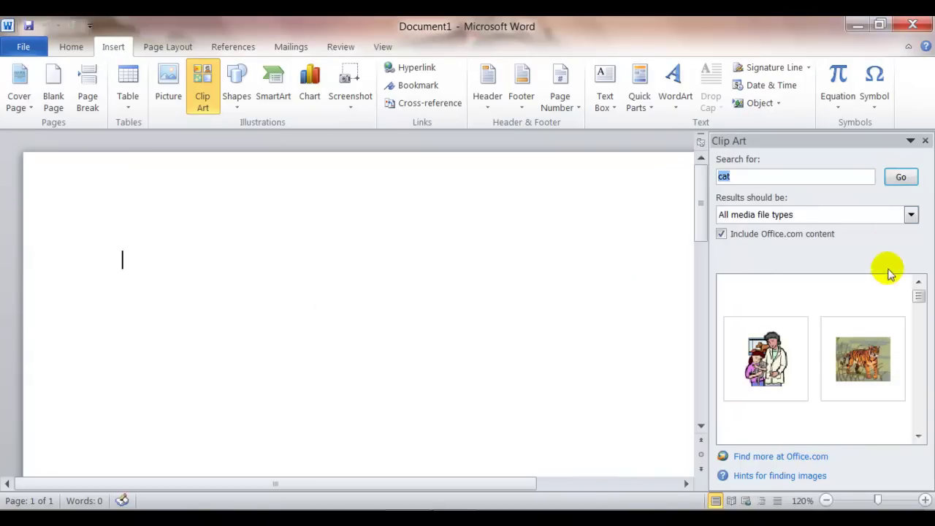
left_click(867, 367)
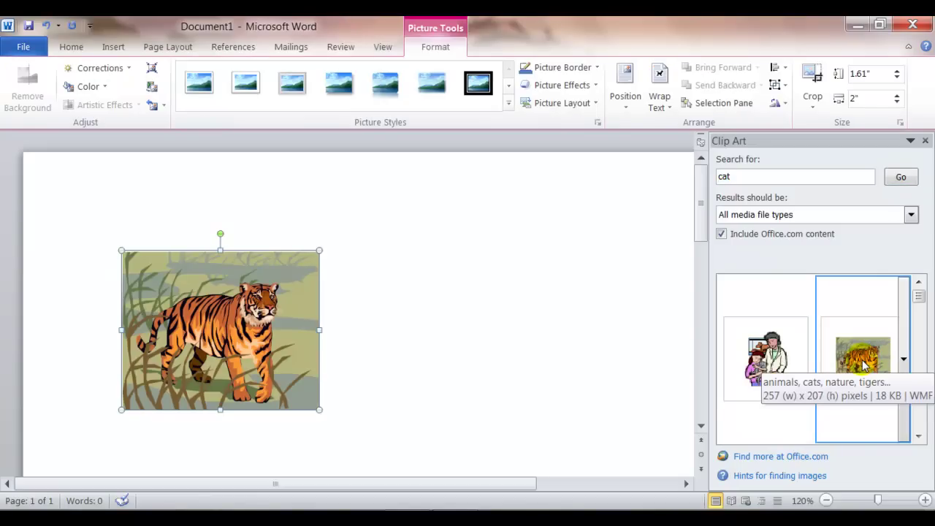
Step: Close the Clip Art task pane so only the tiger picture remains on the page
left_click_drag(870, 299, 504, 376)
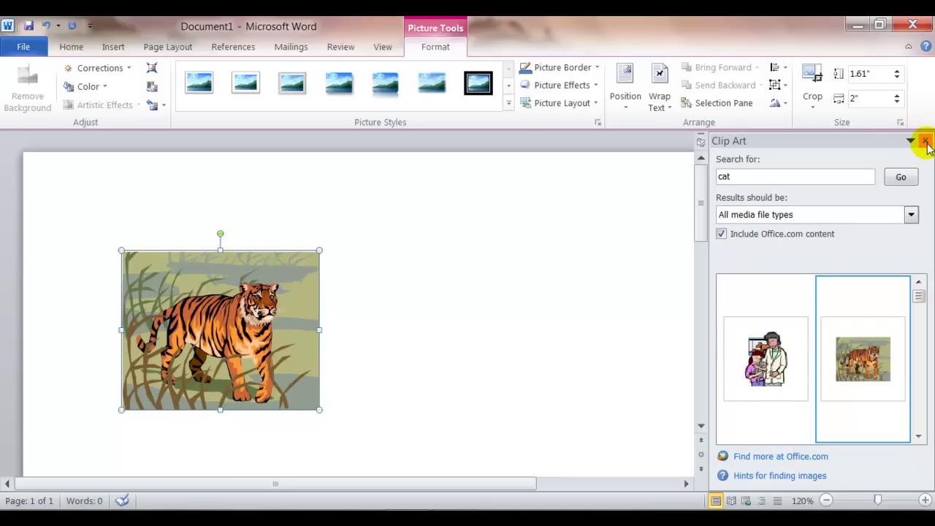
left_click_drag(917, 298, 919, 319)
left_click(917, 412)
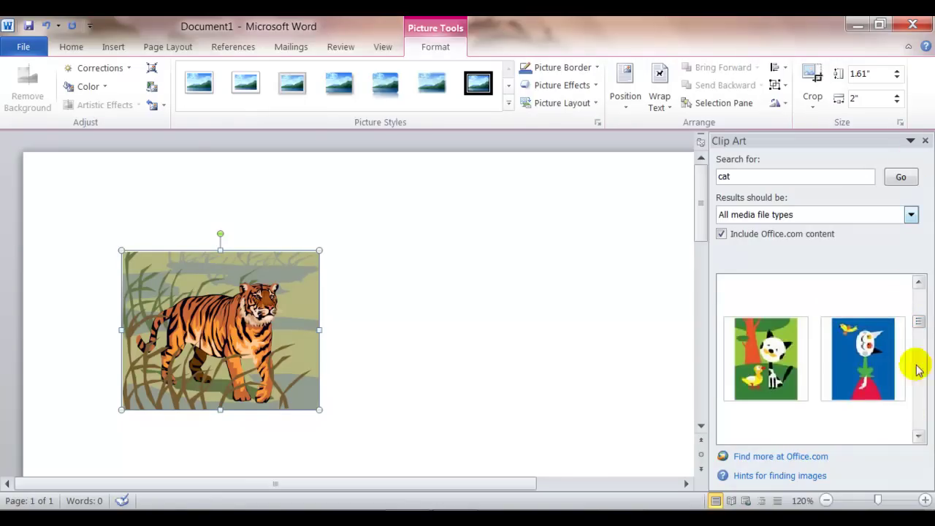
left_click(927, 144)
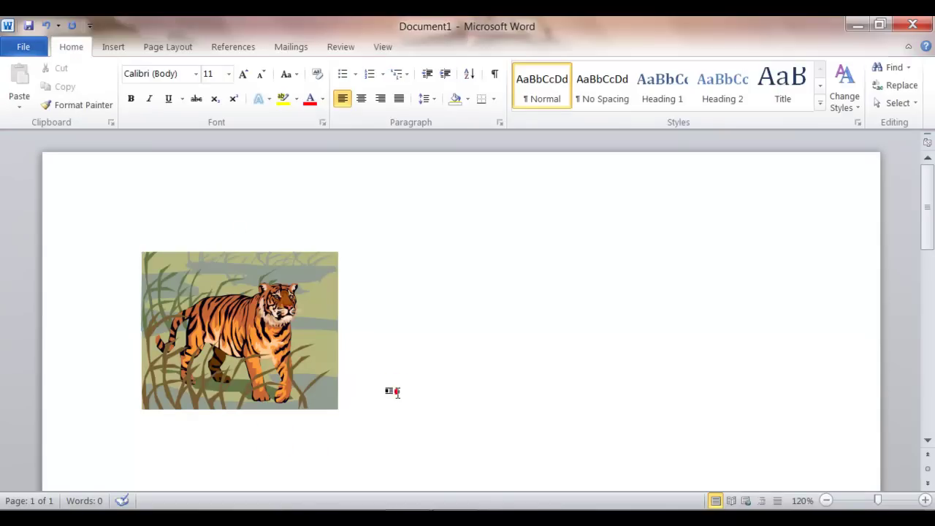
Step: Set the tiger picture's height to 1.53 inches (1.9 wide) with the Height spin arrows
left_click(395, 393)
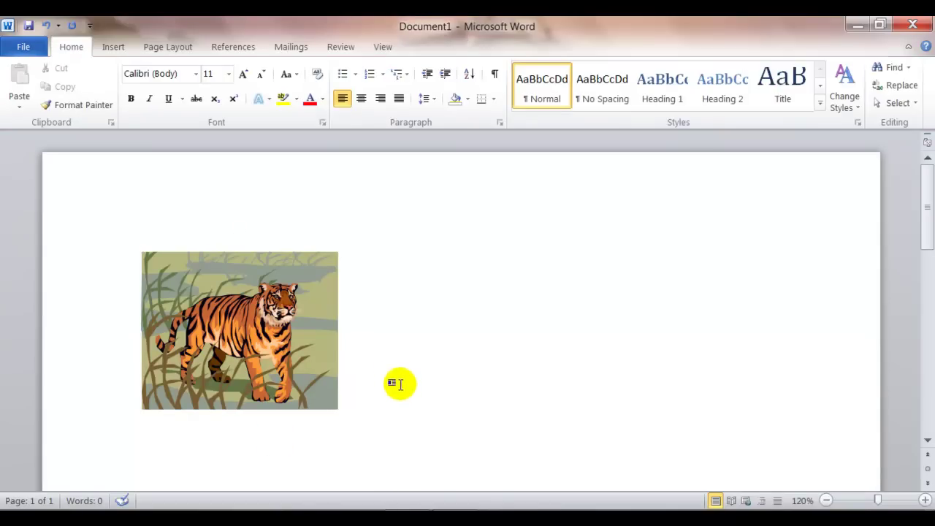
left_click(290, 343)
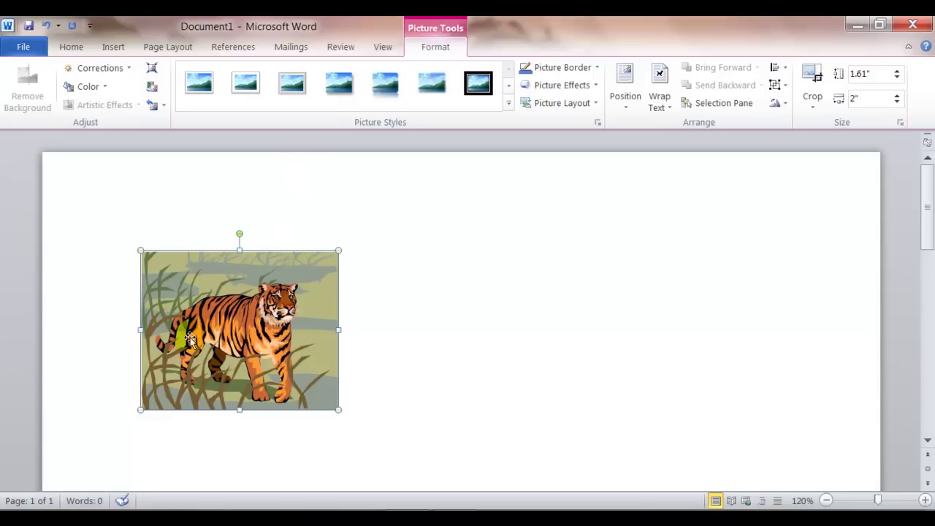
left_click(445, 46)
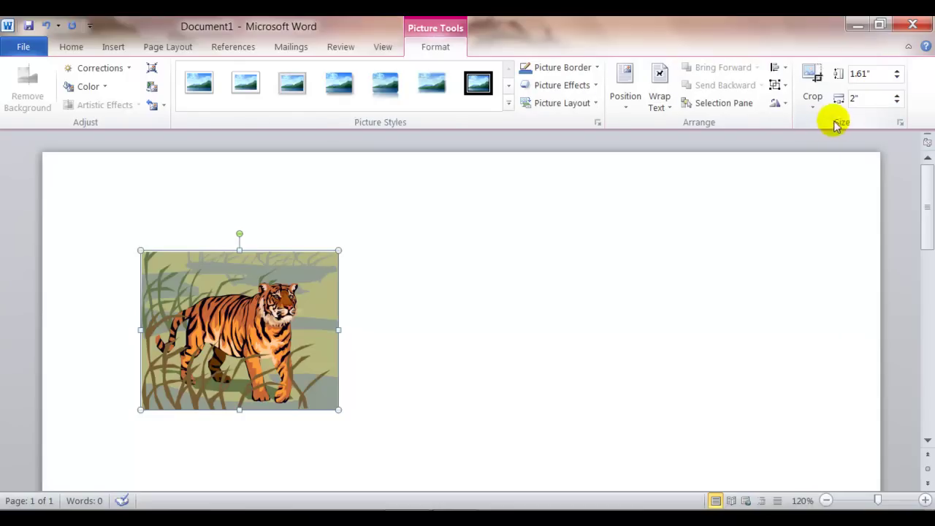
left_click(897, 70)
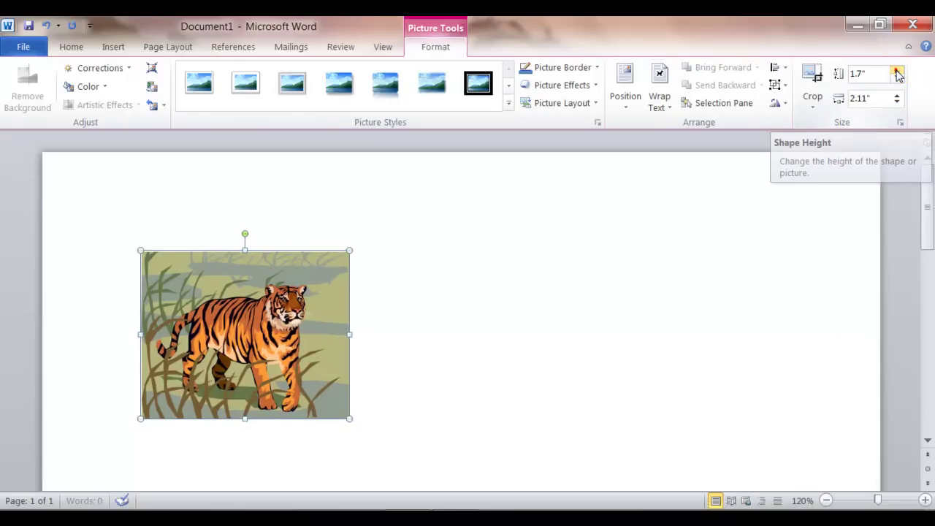
left_click(897, 70)
left_click(897, 70)
left_click(897, 70)
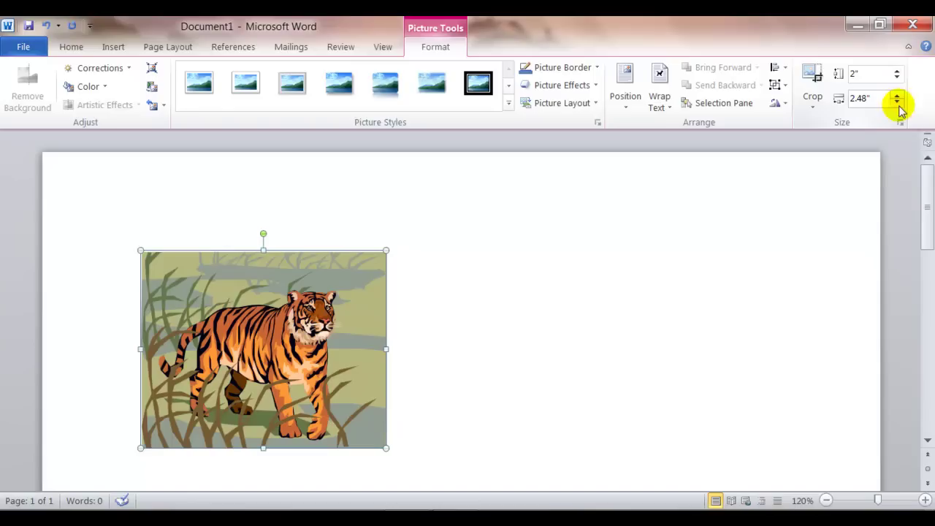
left_click(897, 103)
left_click(897, 103)
left_click(897, 103)
left_click(897, 103)
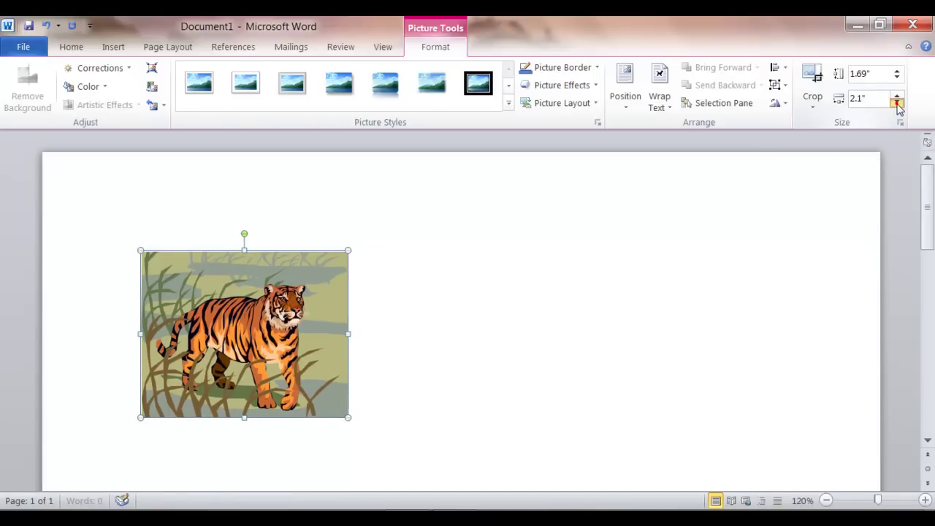
left_click(898, 103)
left_click(898, 103)
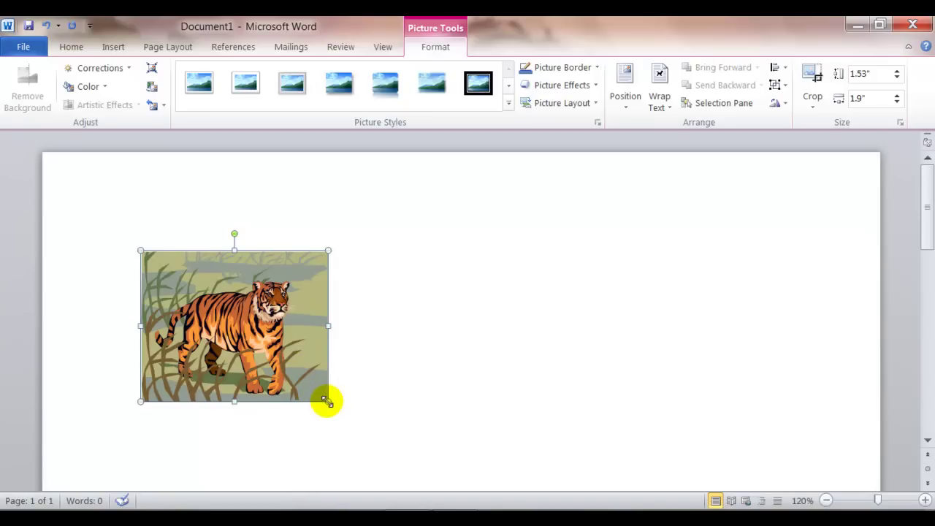
Step: Drag the bottom-right handle to enlarge the tiger picture to about 1.56 by 1.94 inches
mouse_move(327, 400)
left_mouse_down()
mouse_move(366, 434)
mouse_move(333, 404)
left_mouse_up()
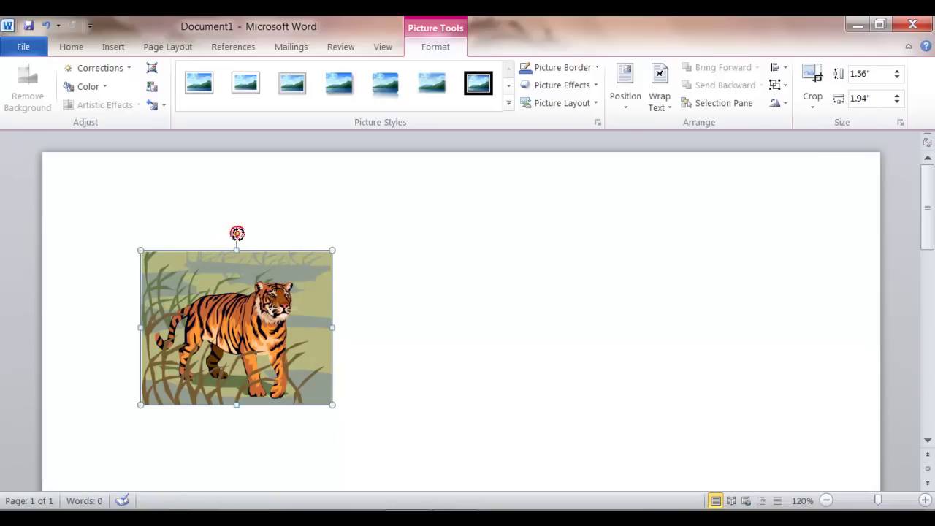
Step: Drag the green rotation handle to tilt the tiger picture clockwise
left_click_drag(237, 234, 247, 276)
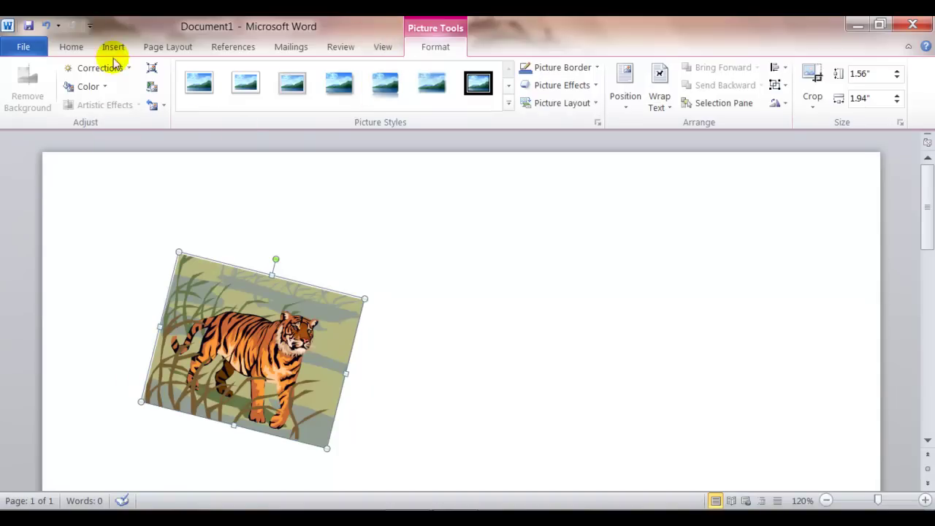
Step: Center the tilted tiger picture horizontally with the Home tab's Center alignment
left_click(71, 47)
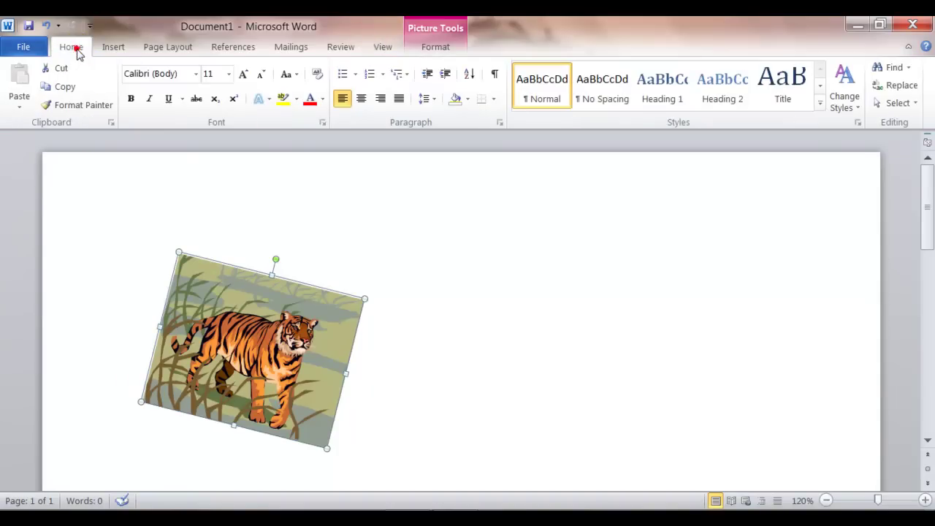
left_click(137, 396)
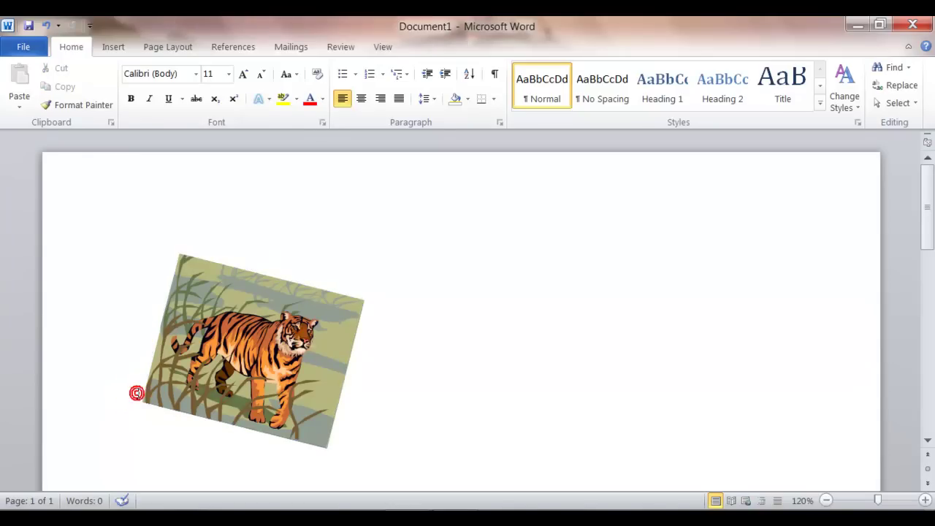
left_click(168, 369)
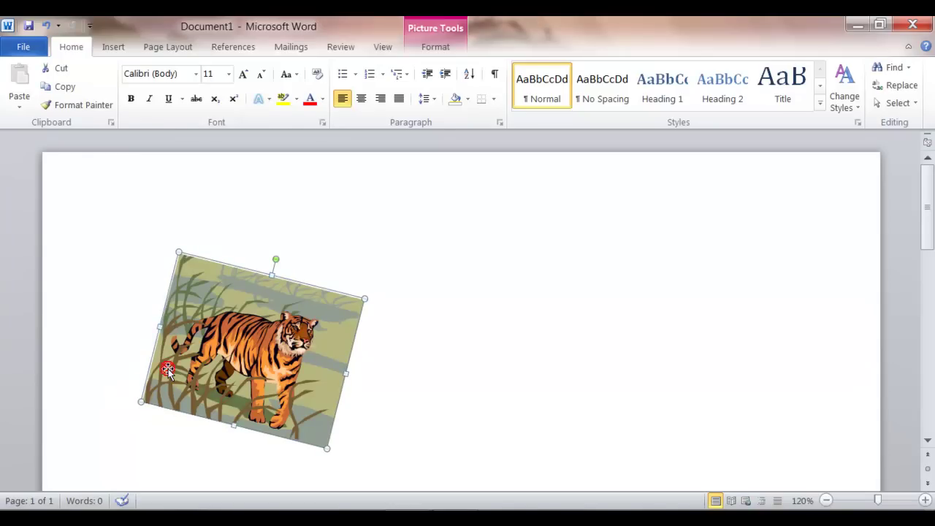
left_click(380, 99)
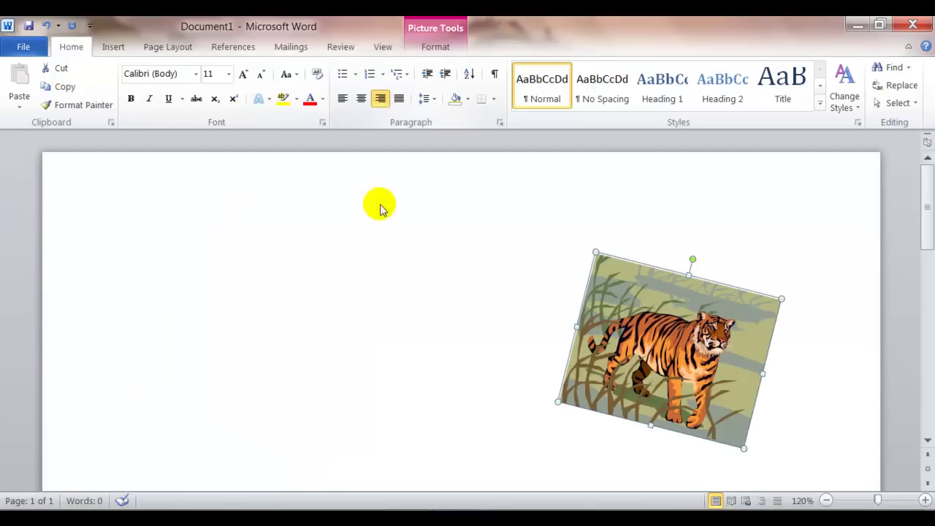
left_click(361, 98)
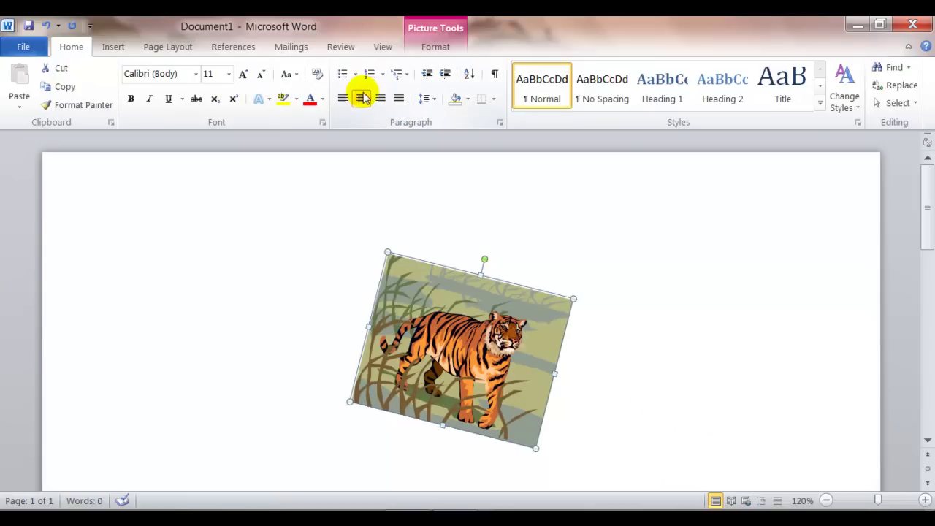
left_click(631, 369)
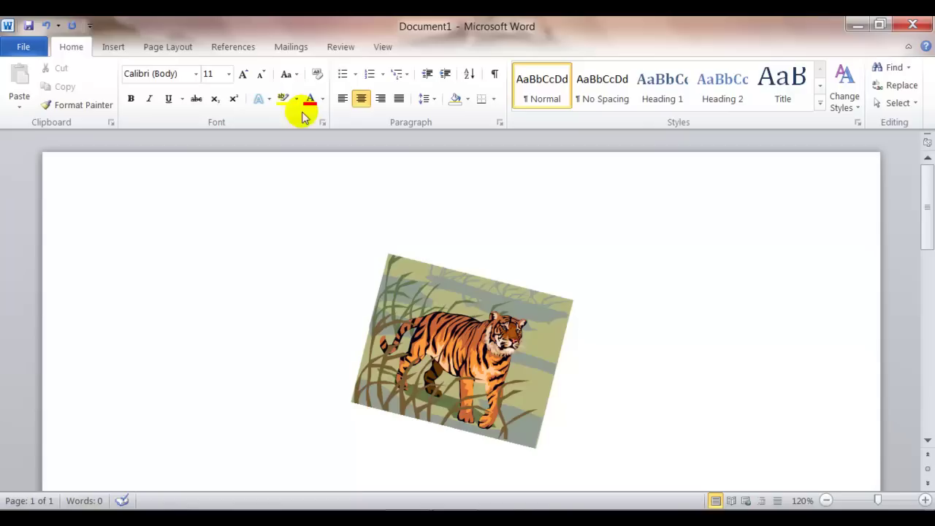
left_click(344, 101)
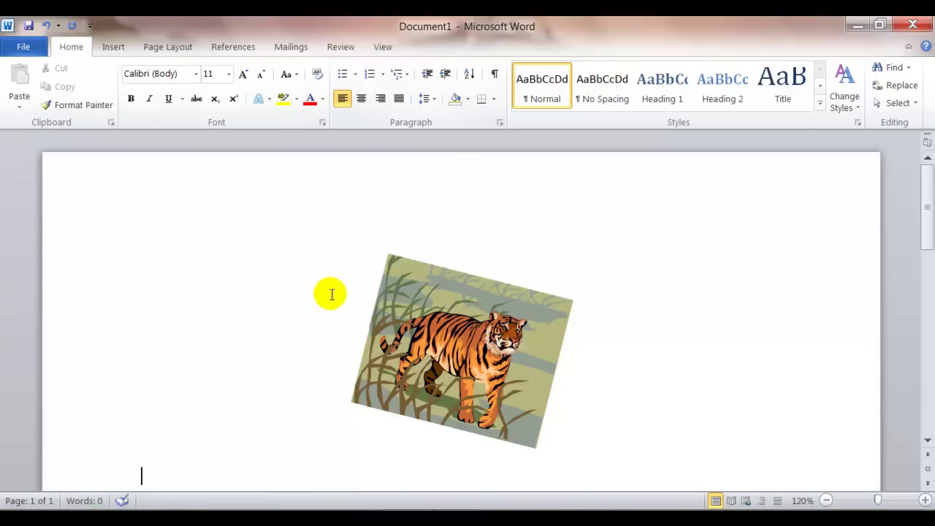
Step: Delete the tiger picture, left-align the empty paragraph, and open the Insert Picture dialog
left_click(414, 326)
key("Delete")
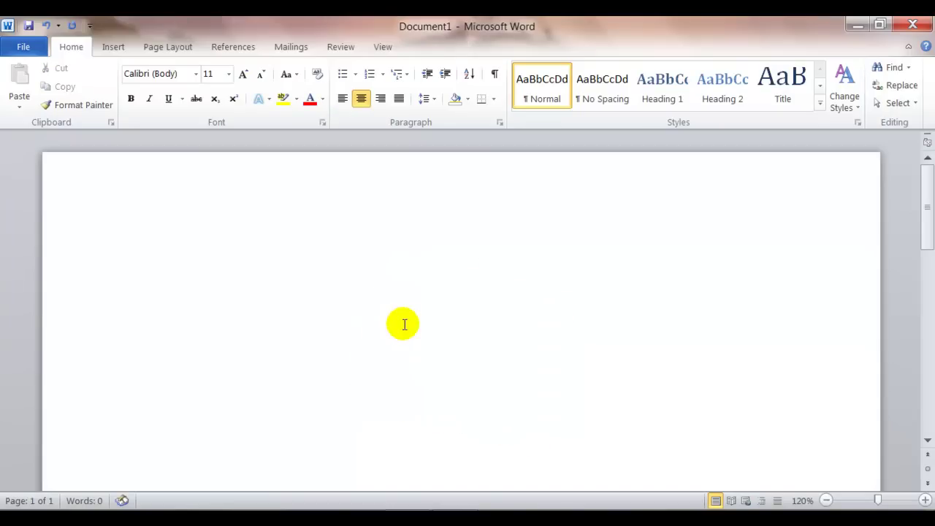
left_click(342, 97)
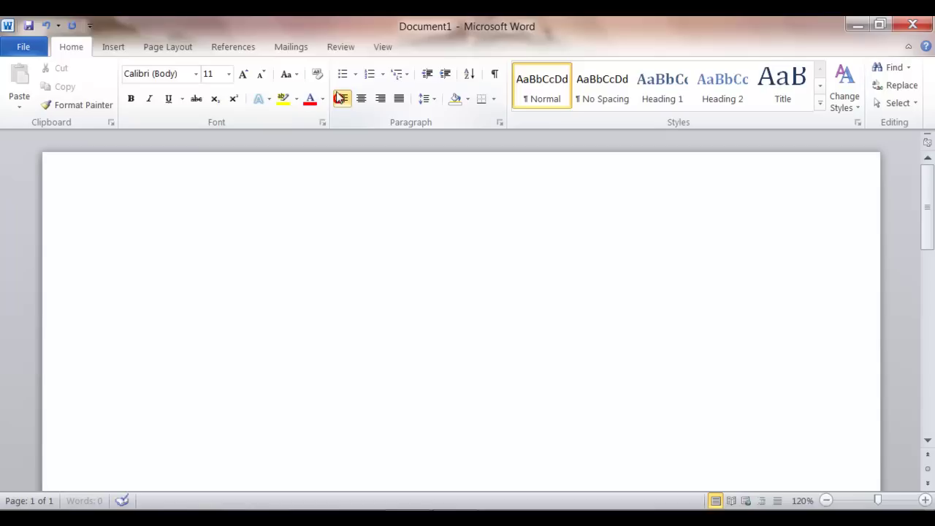
left_click(119, 49)
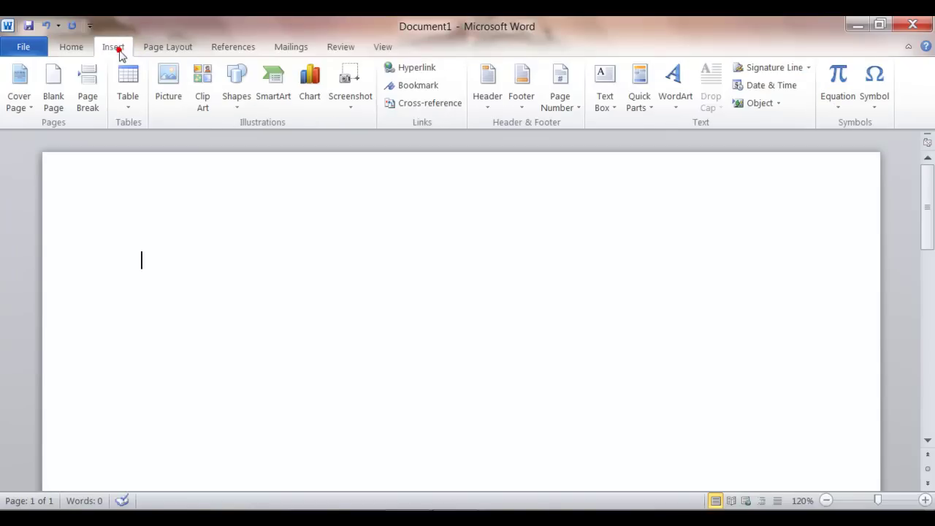
left_click(168, 77)
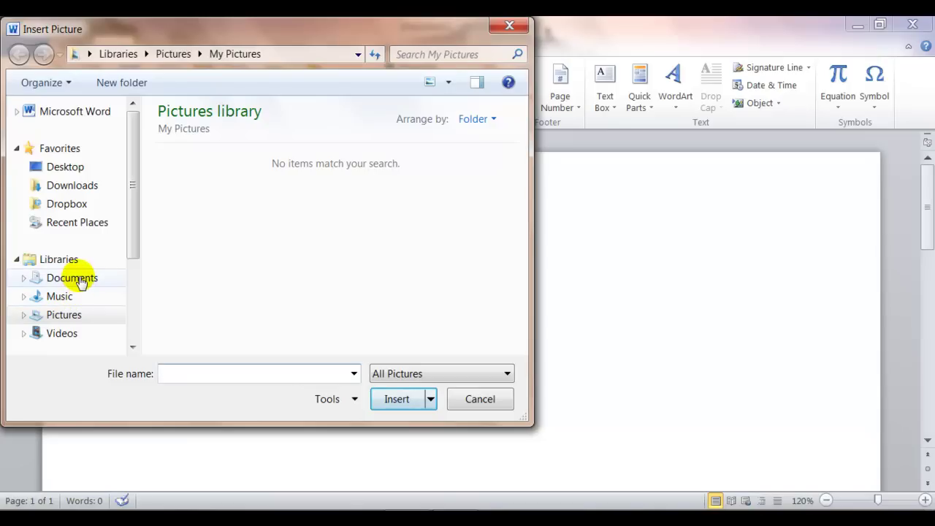
Step: Insert the Penguins photo from Libraries > Pictures > Sample Pictures
left_click(64, 317)
left_click(64, 317)
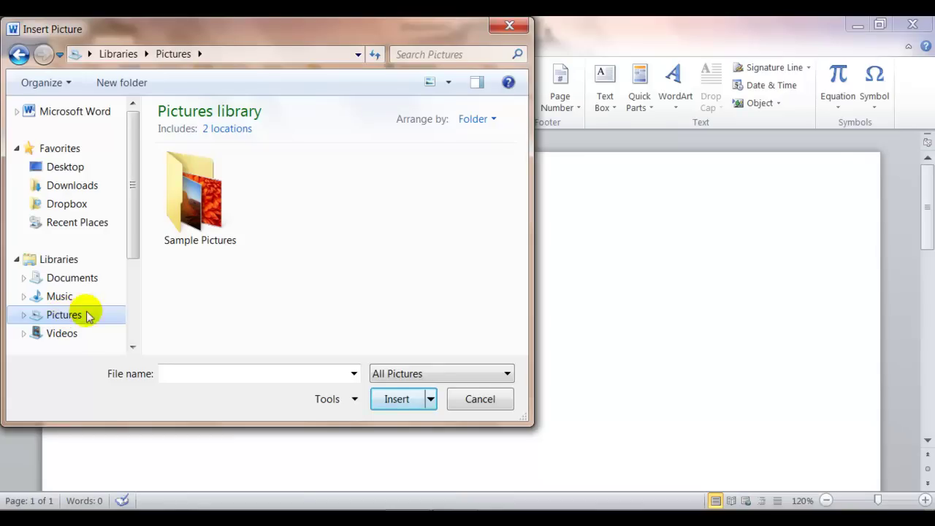
left_click(196, 188)
double_click(195, 188)
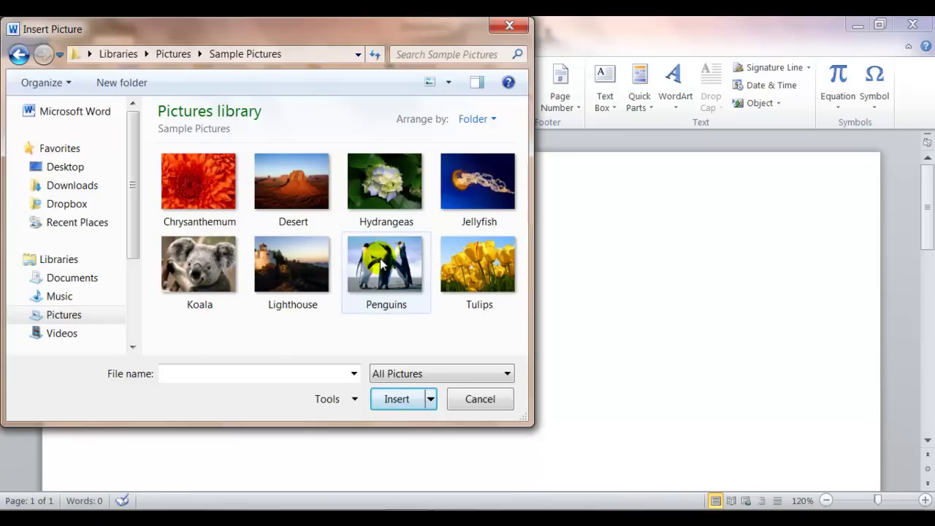
left_click(381, 265)
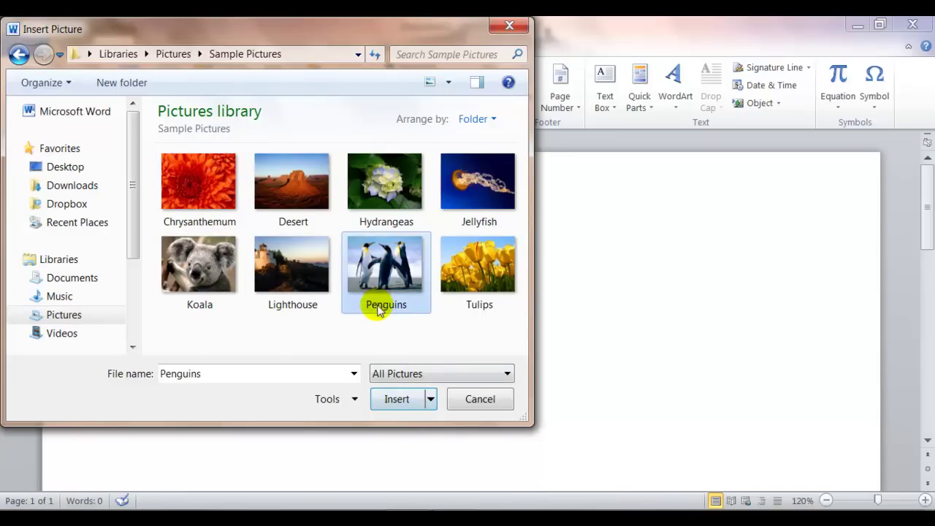
left_click(396, 400)
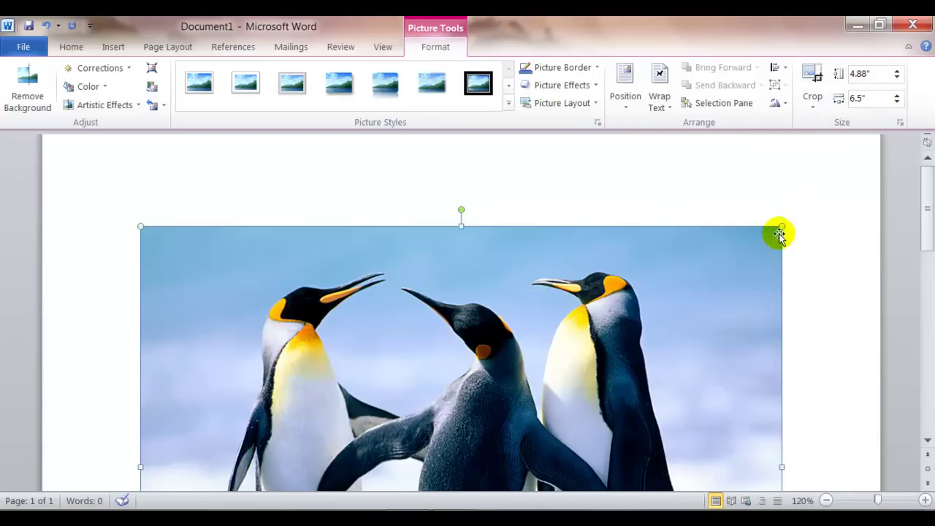
Step: Shrink the penguin photo from its corner handle to 2.23 by 2.97 inches
left_click_drag(780, 225, 495, 397)
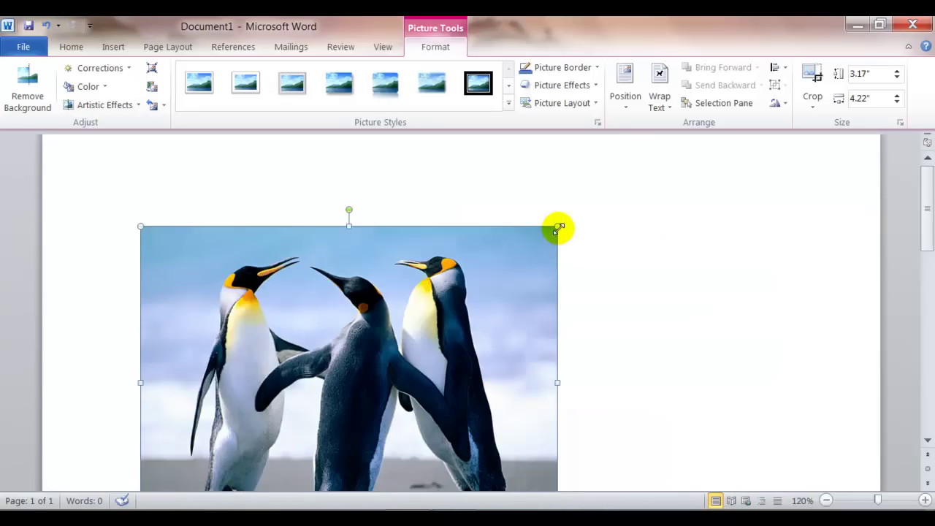
left_click_drag(558, 225, 399, 319)
left_click(507, 333)
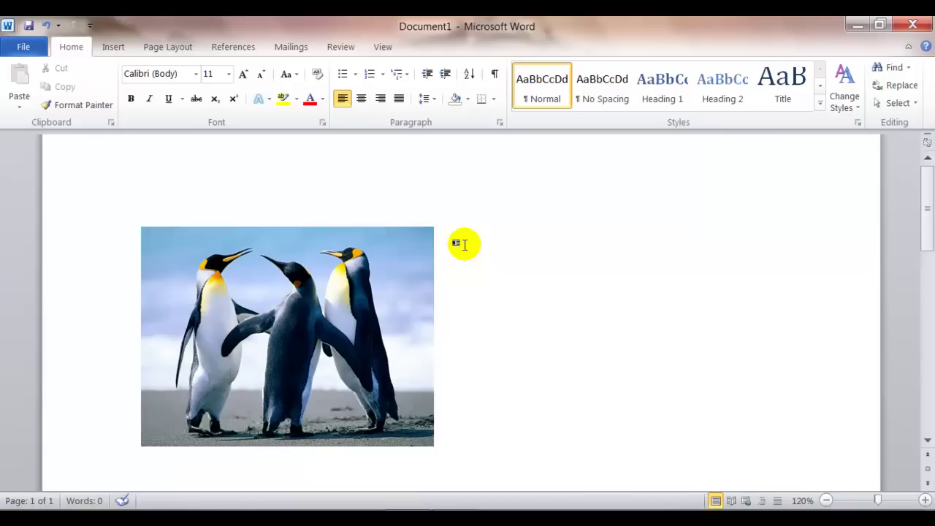
left_click(344, 292)
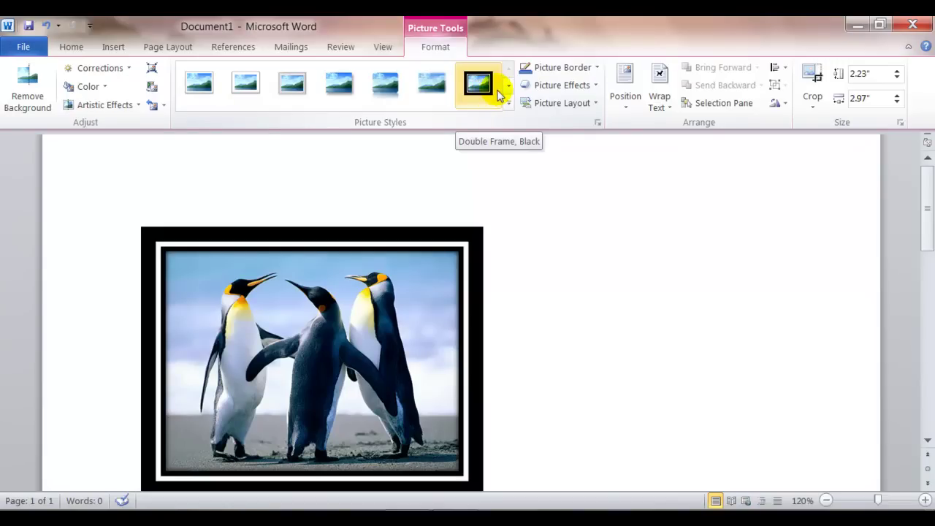
Step: Apply the Double Frame, Black picture style to the penguin photo
left_click(509, 85)
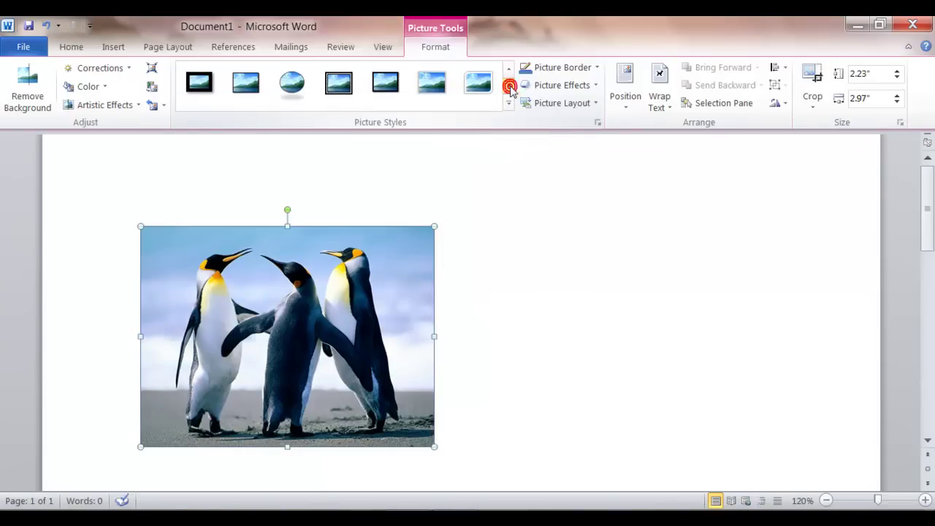
left_click(358, 86)
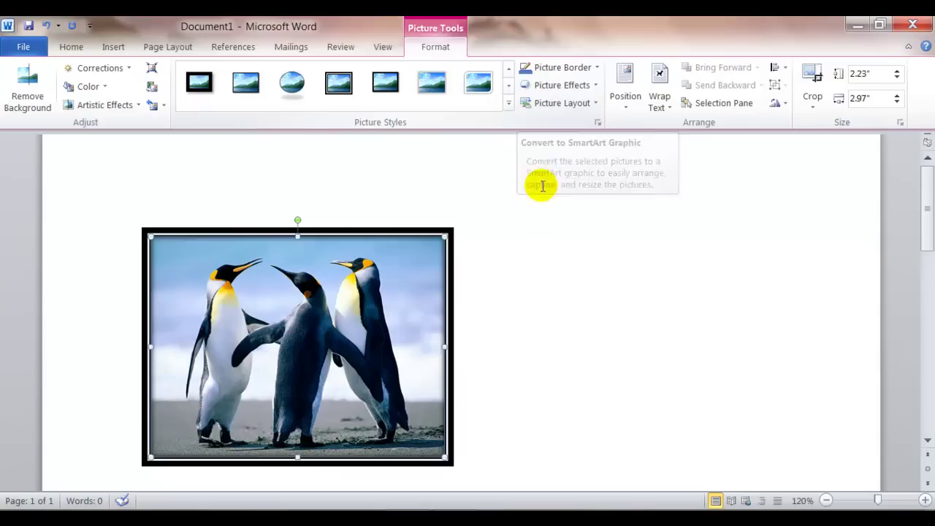
Step: Center-align the paragraph holding the double-framed penguin photo, then place the cursor before the picture
left_click(73, 48)
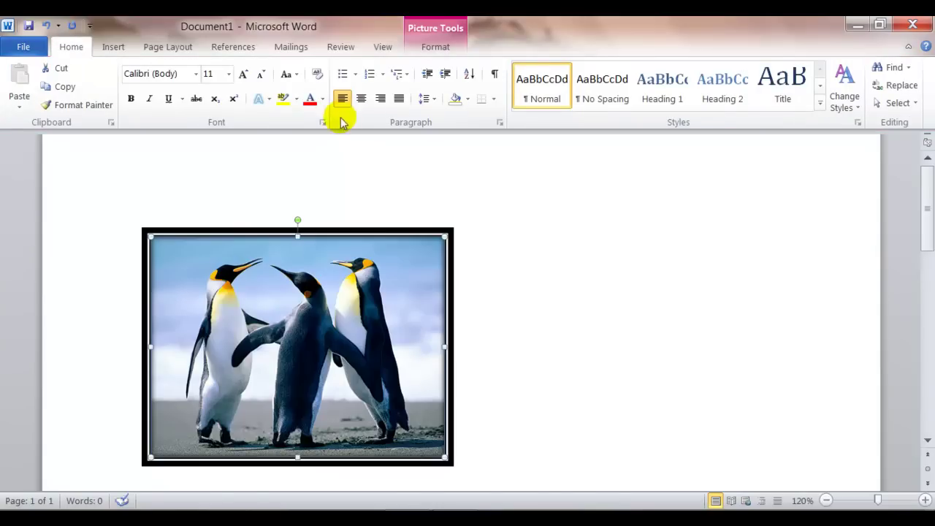
left_click(361, 98)
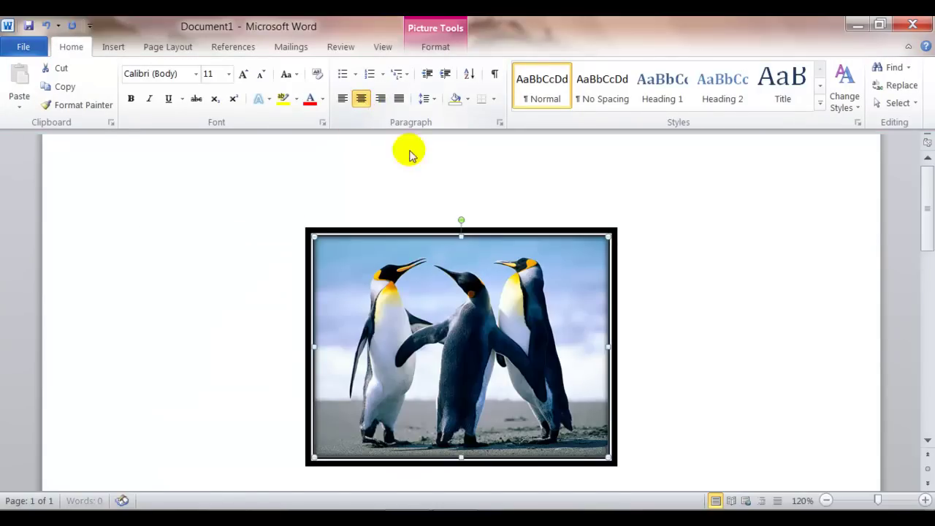
left_click(654, 291)
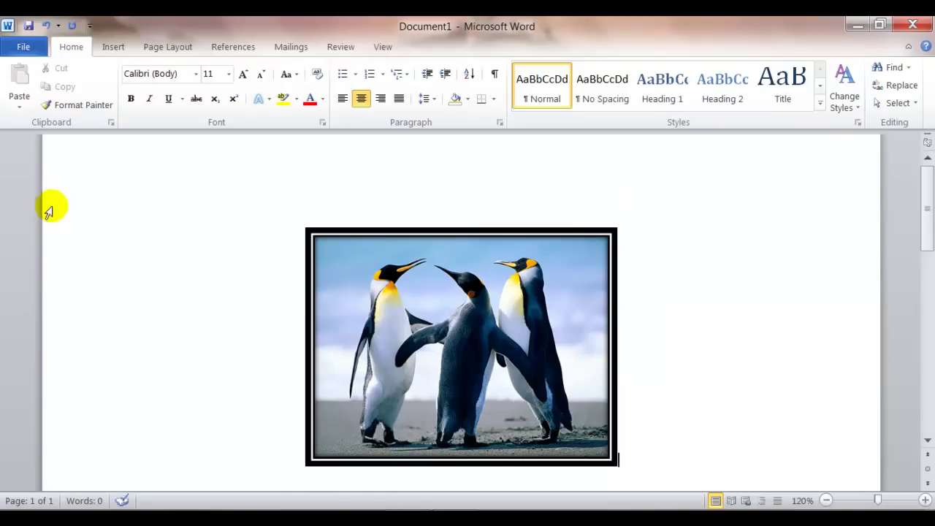
left_click(151, 169)
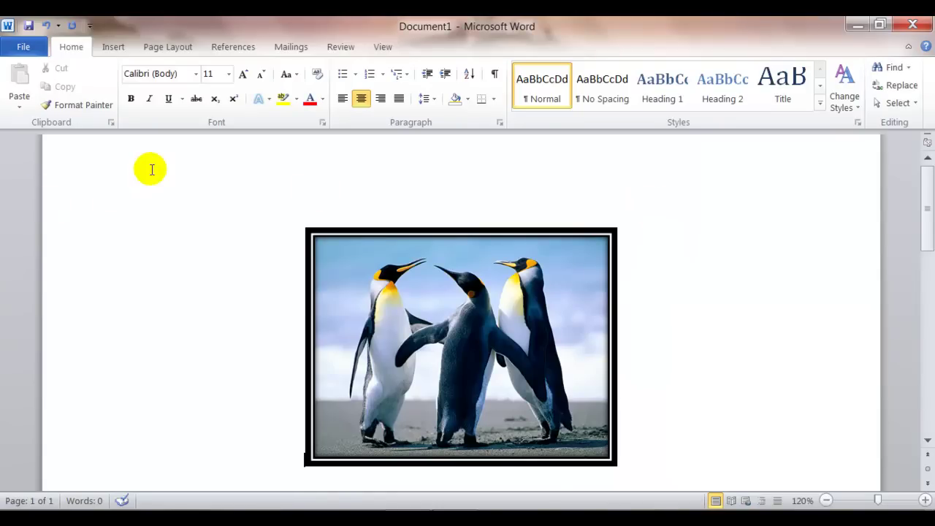
left_click(114, 48)
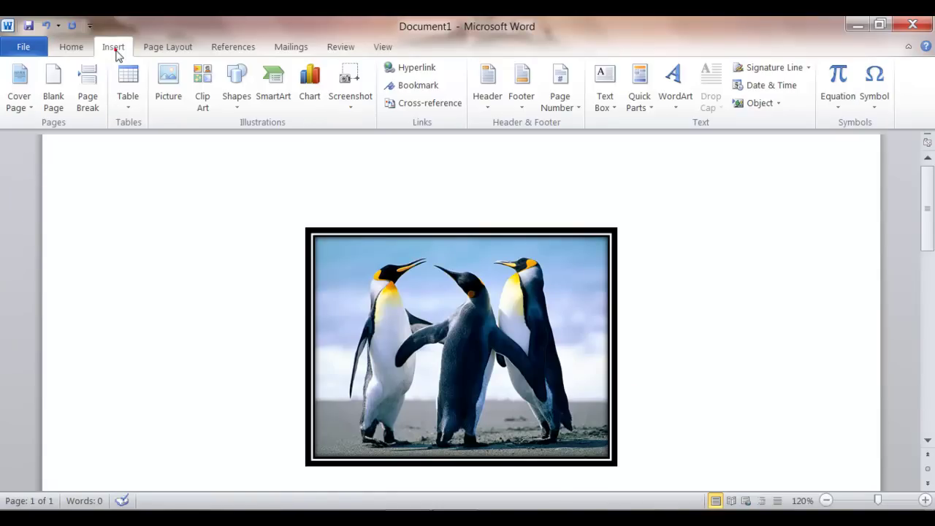